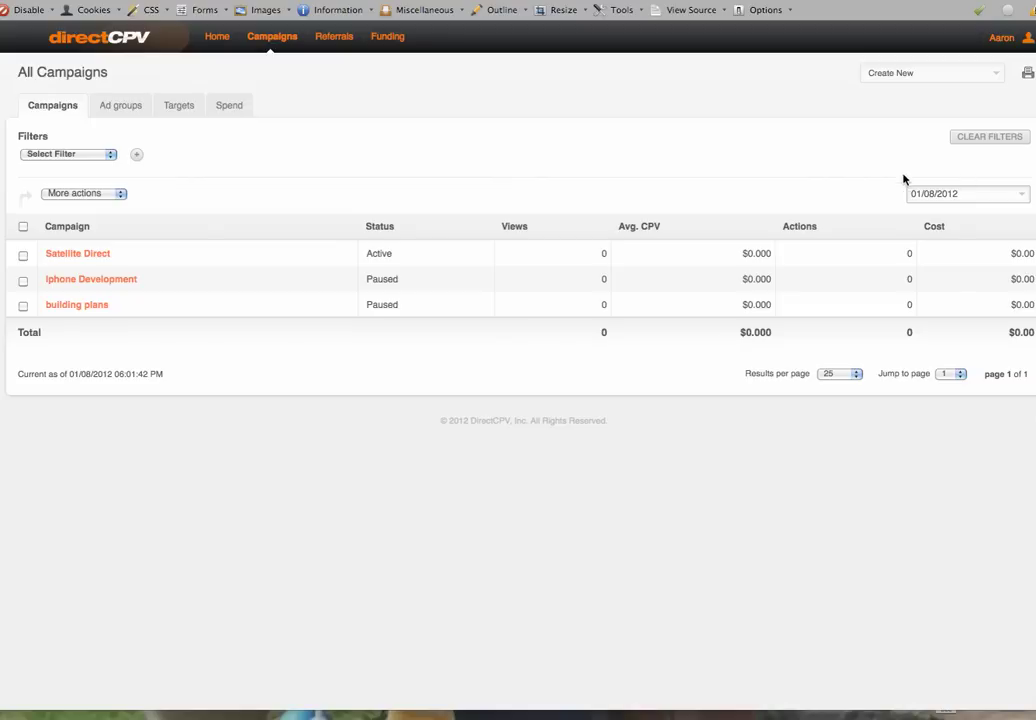
Open Satellite Direct, log back in with the account's login ID and password, and show the Create New options
left_click(95, 256)
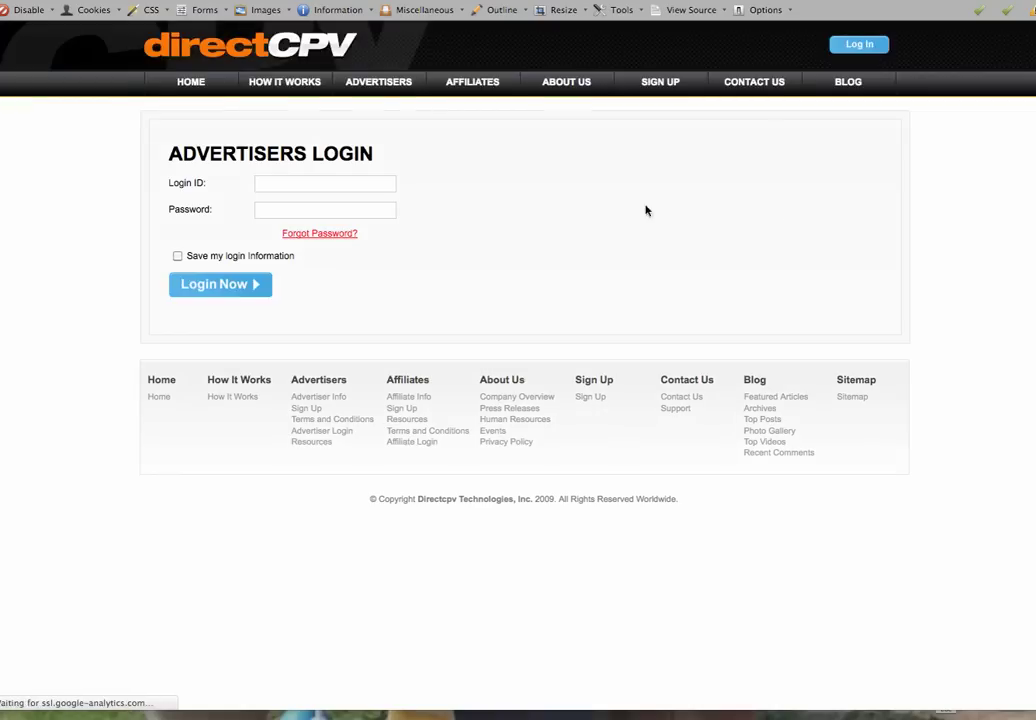
type("myfl")
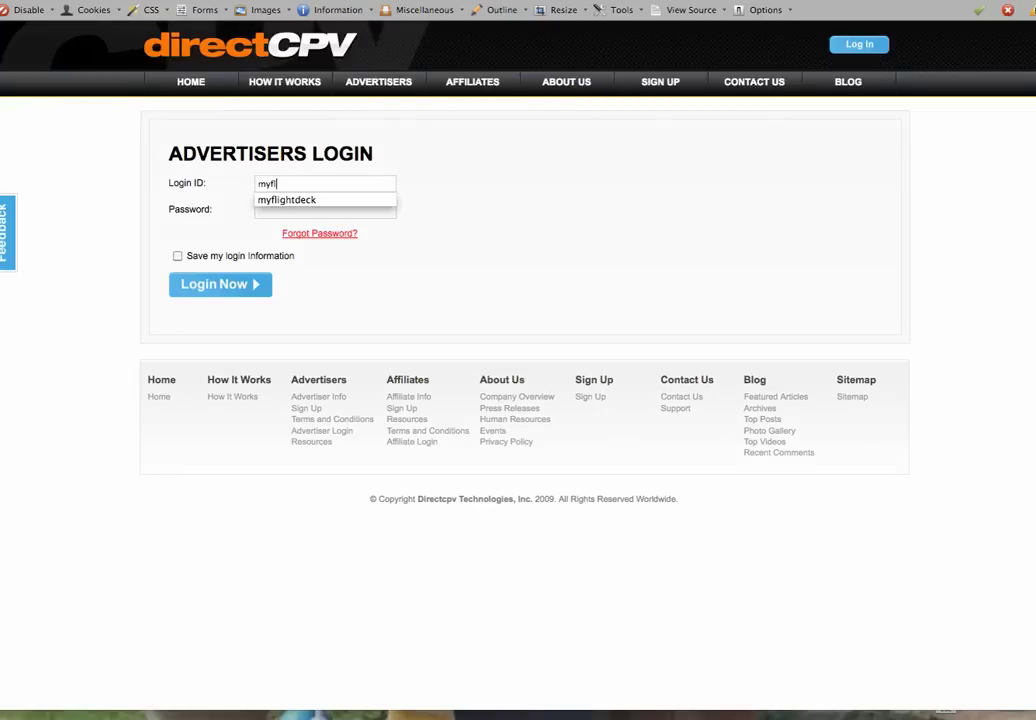
type("ightdeck")
key("Tab")
type("m")
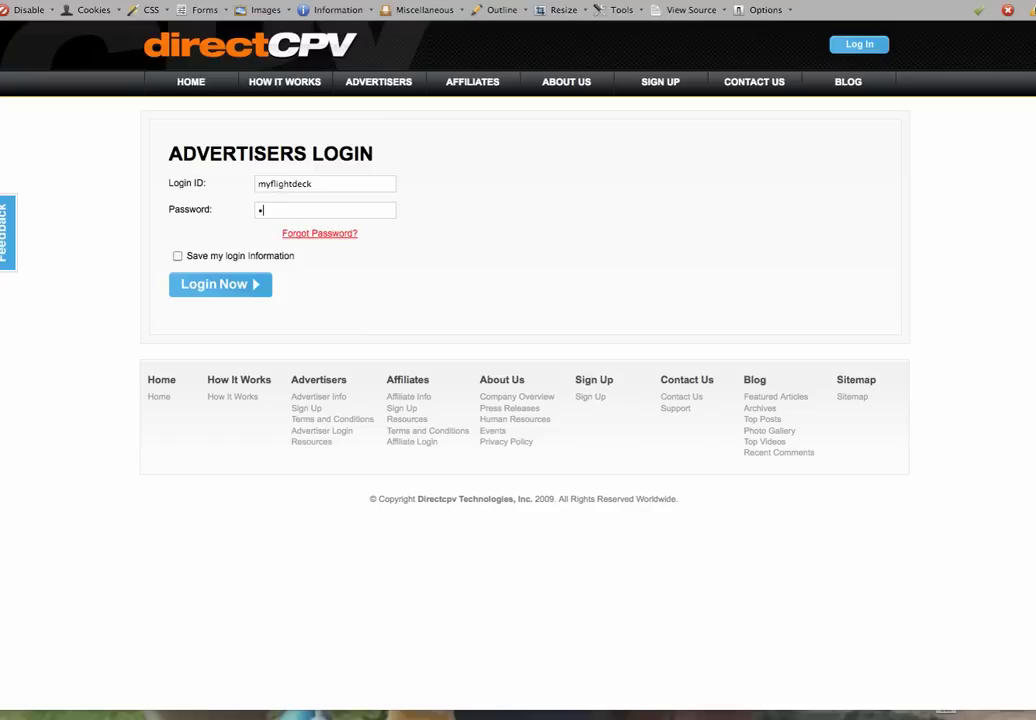
type("*********")
left_click(228, 293)
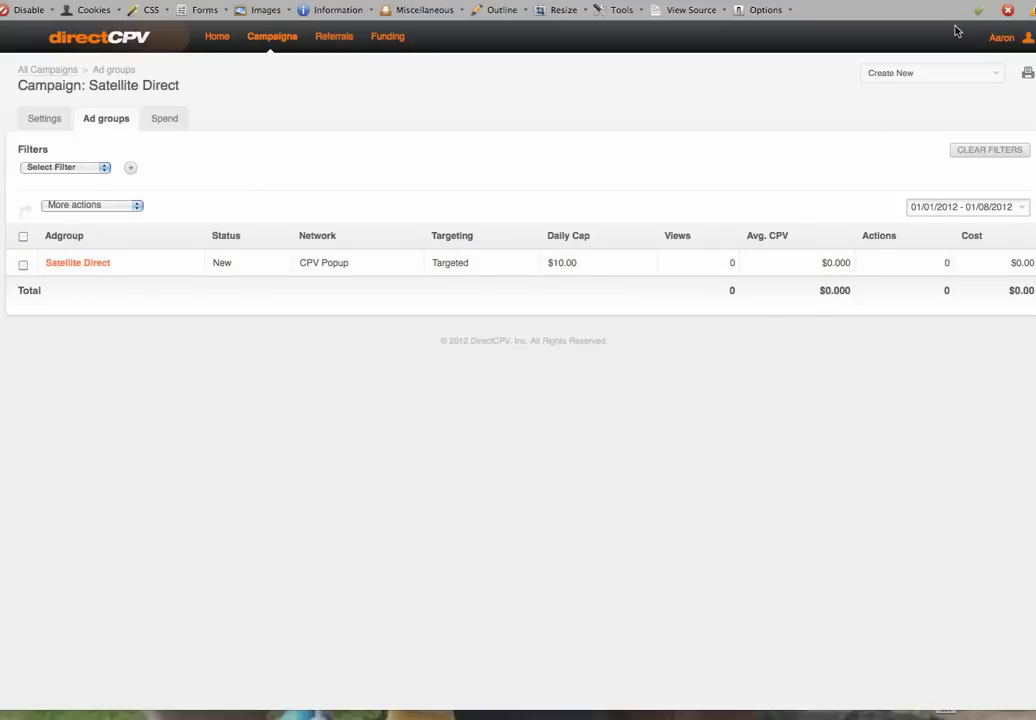
left_click(900, 73)
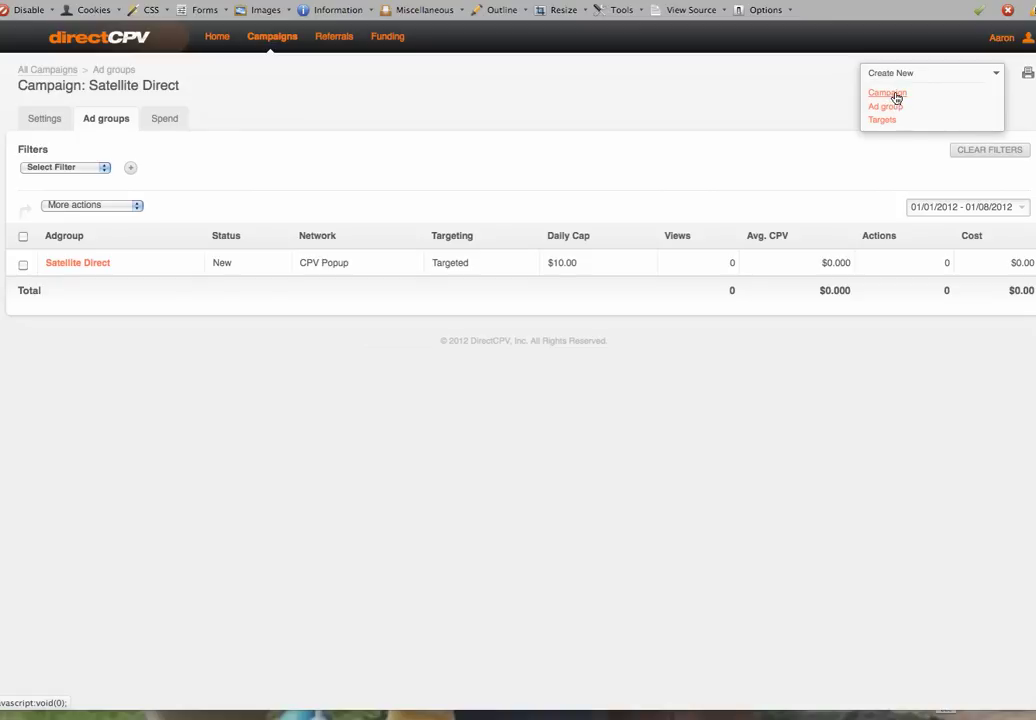
Create a campaign named 'Test' targeting United States Of America and save it
left_click(895, 93)
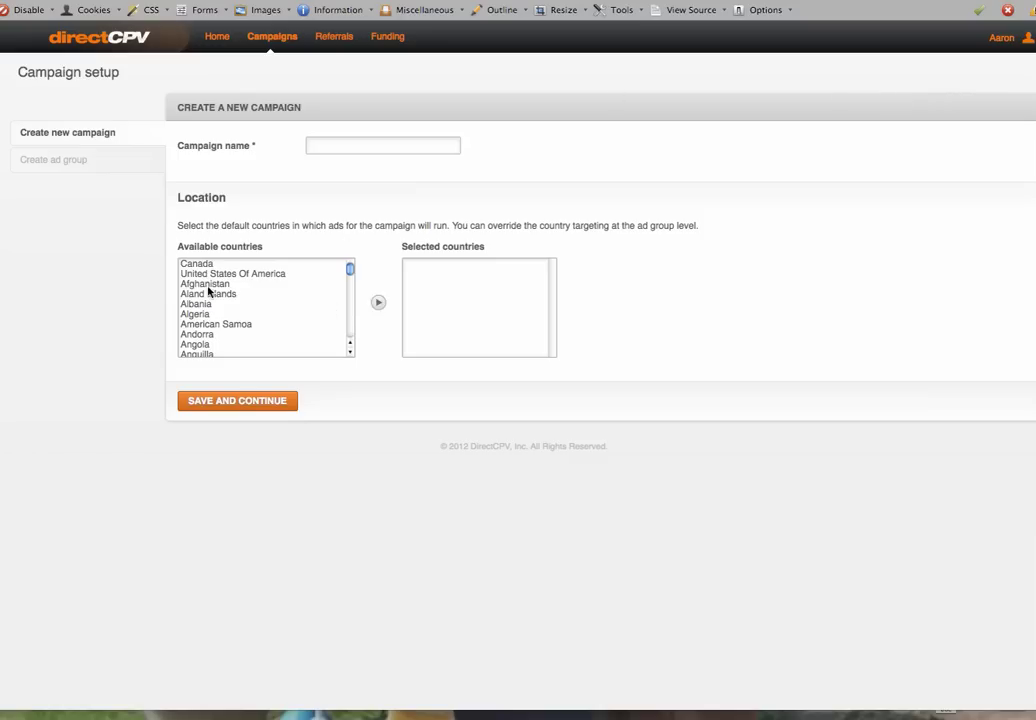
left_click(201, 274)
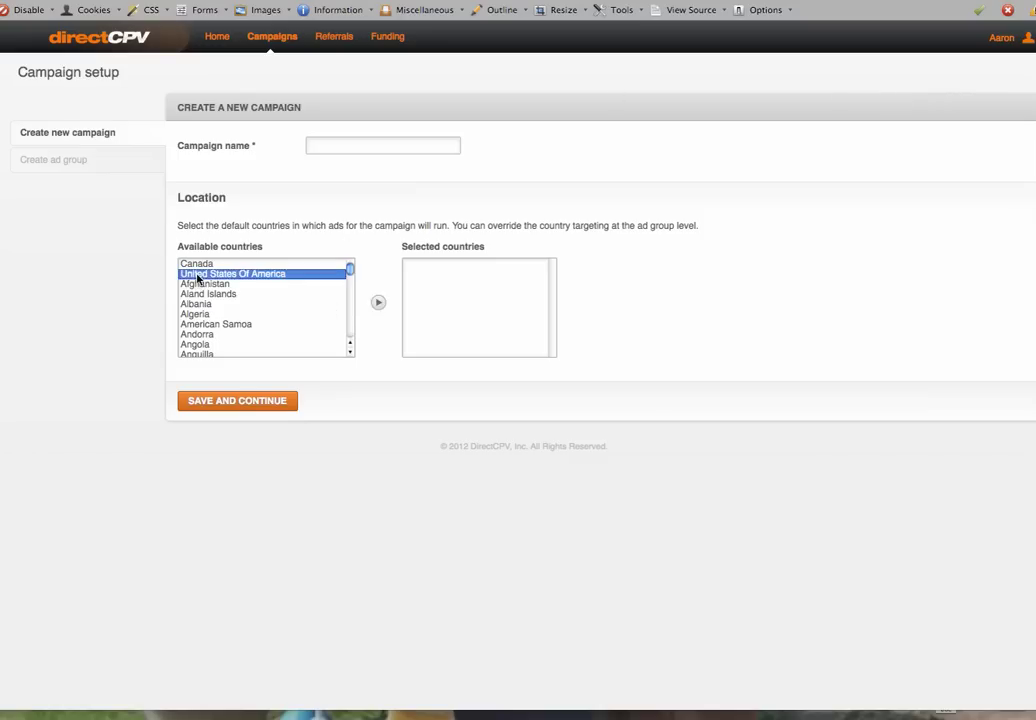
left_click(377, 303)
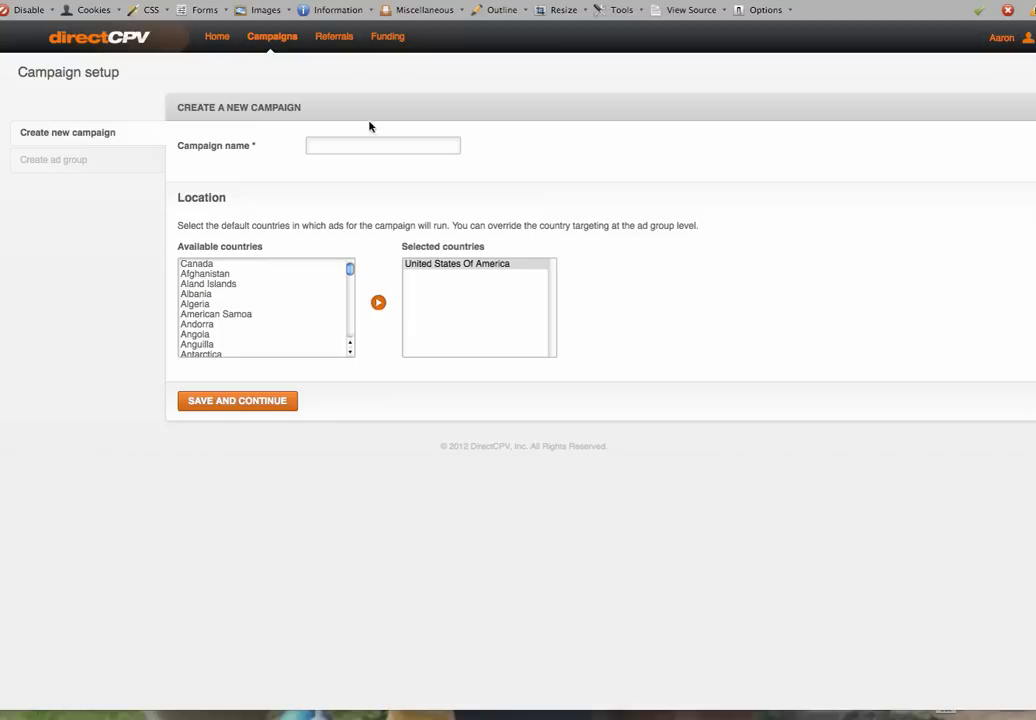
left_click(339, 146)
type("Test")
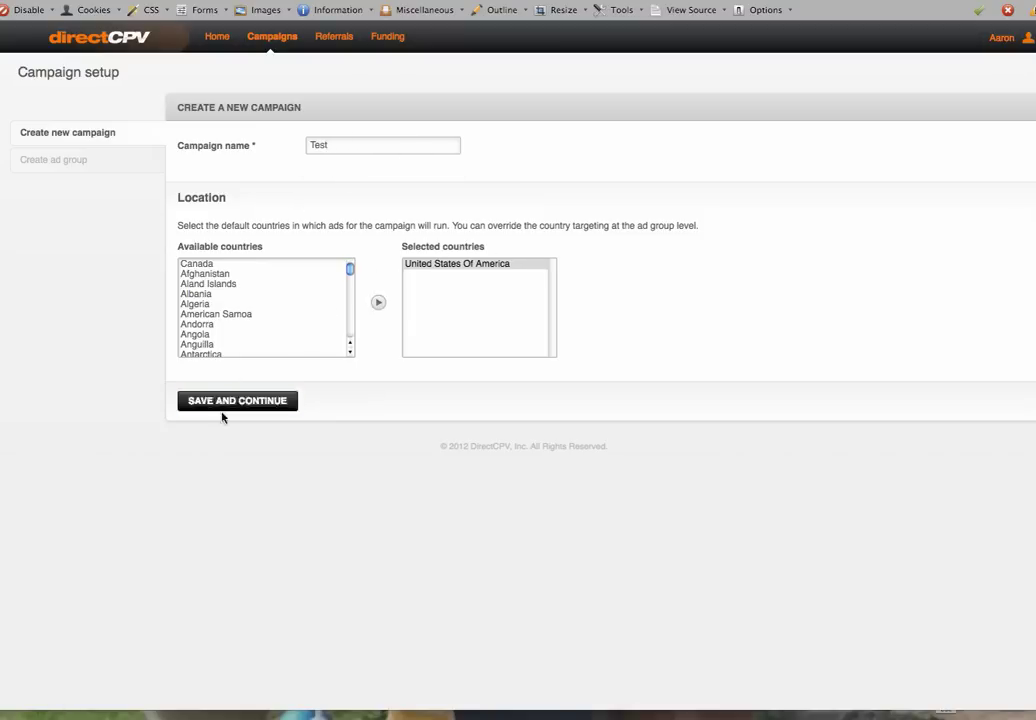
left_click(223, 404)
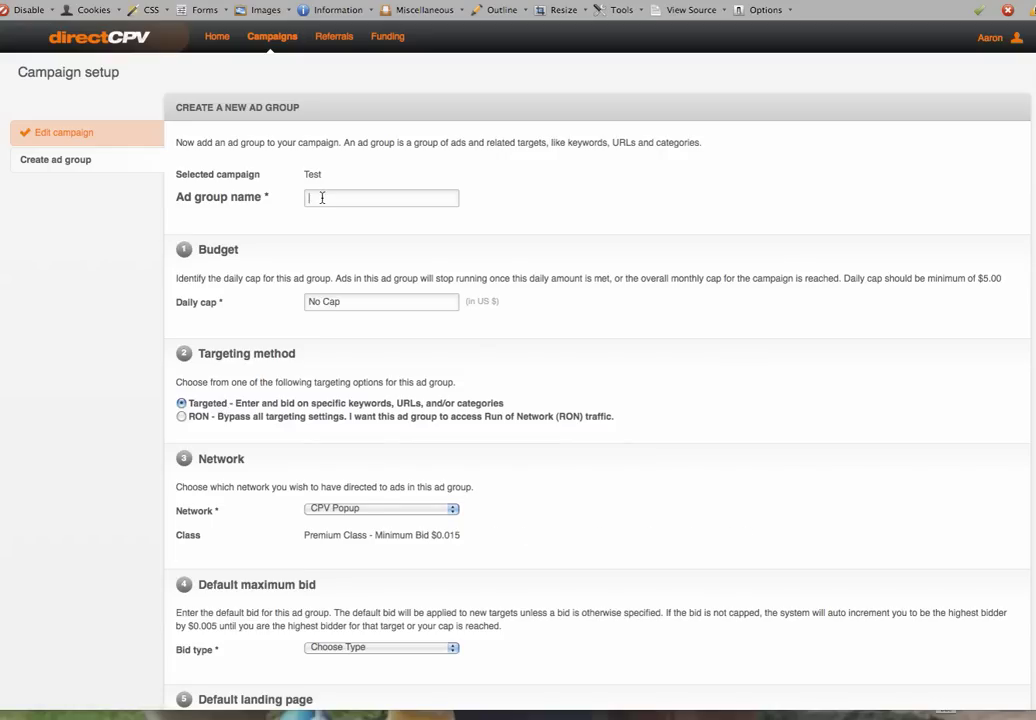
Name the ad group 'test' and give it a 10.00 daily cap
type("test")
left_click(357, 302)
type("$")
key("BackSpace")
type("20.00")
key("BackSpace")
key("BackSpace")
key("BackSpace")
key("BackSpace")
key("BackSpace")
type("10.00")
scroll(600, 400, "down", 3)
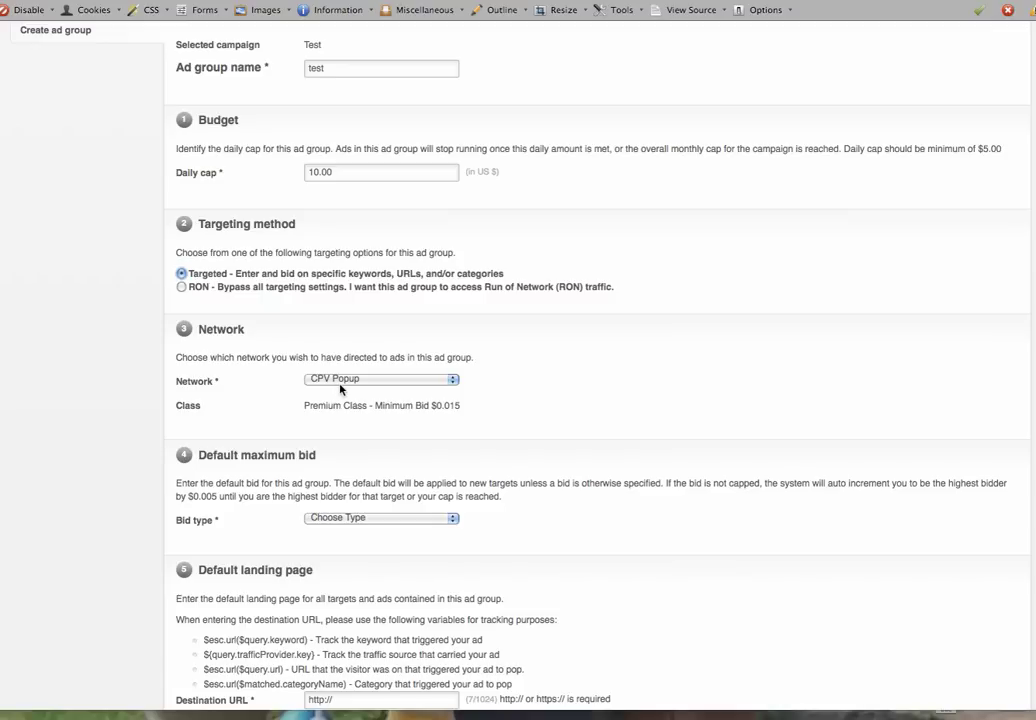
left_click(351, 522)
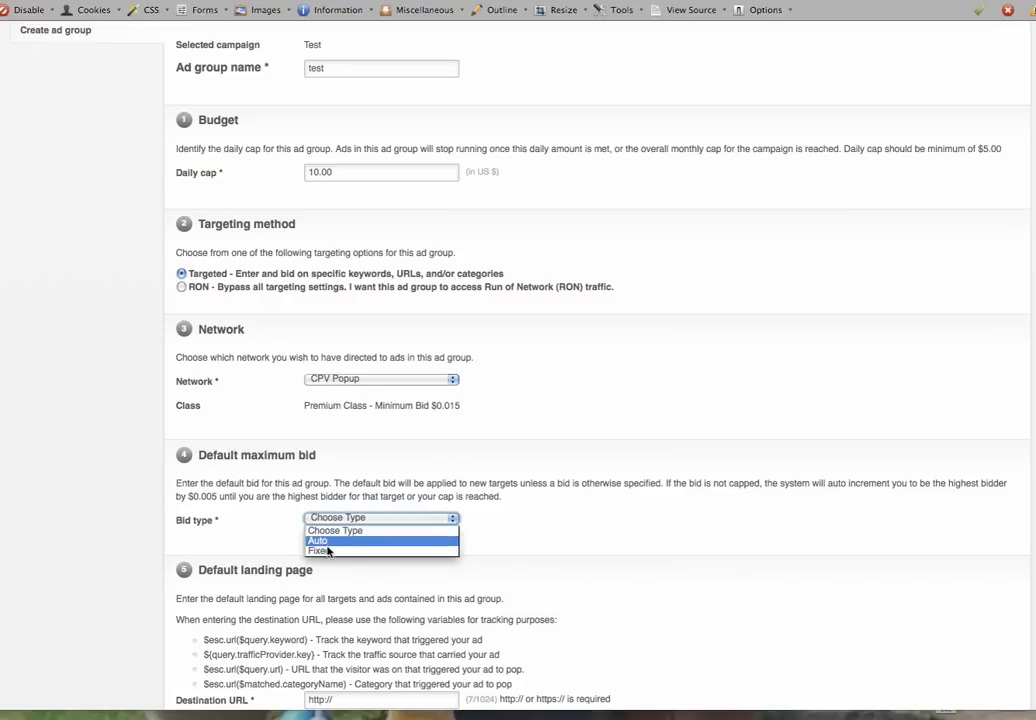
left_click(327, 555)
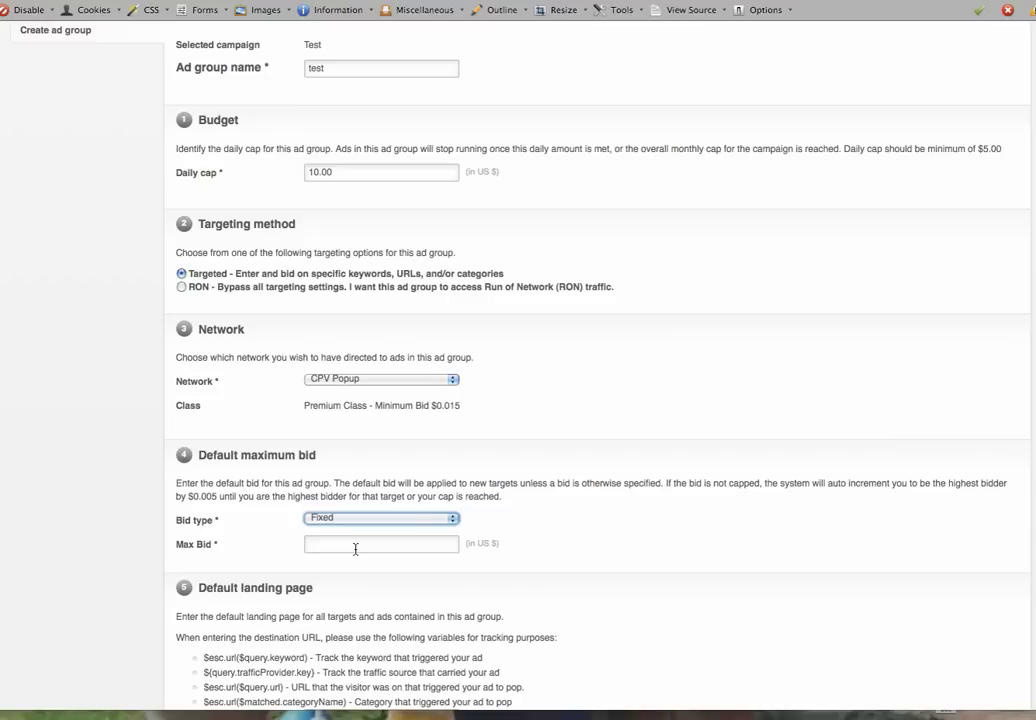
left_click(355, 545)
type("0.015")
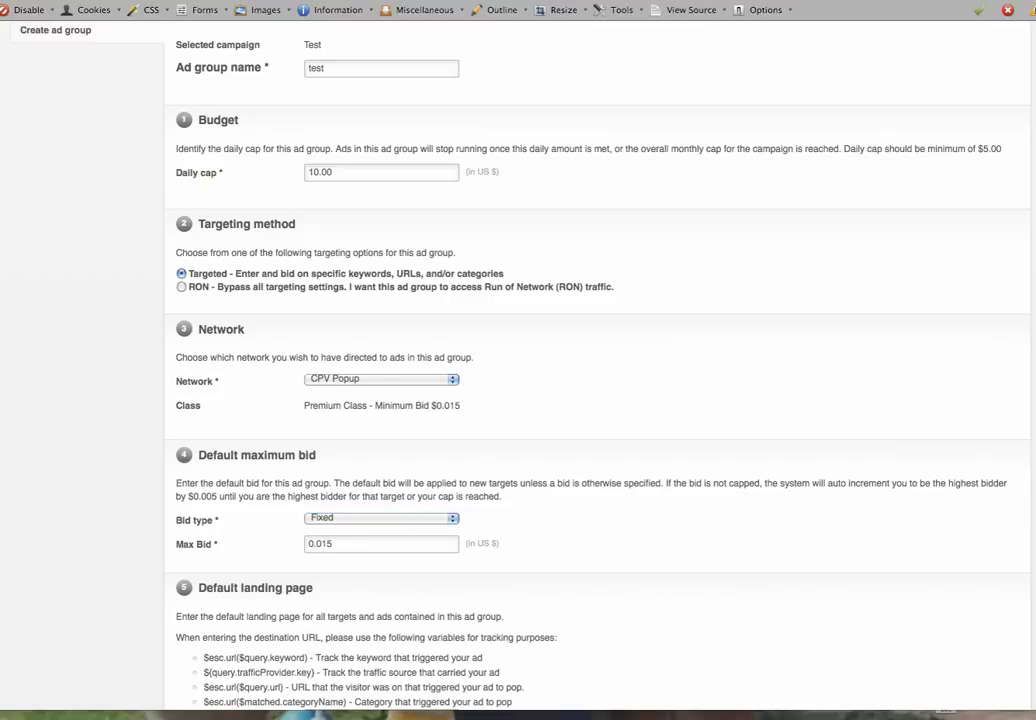
scroll(518, 360, "down", 5)
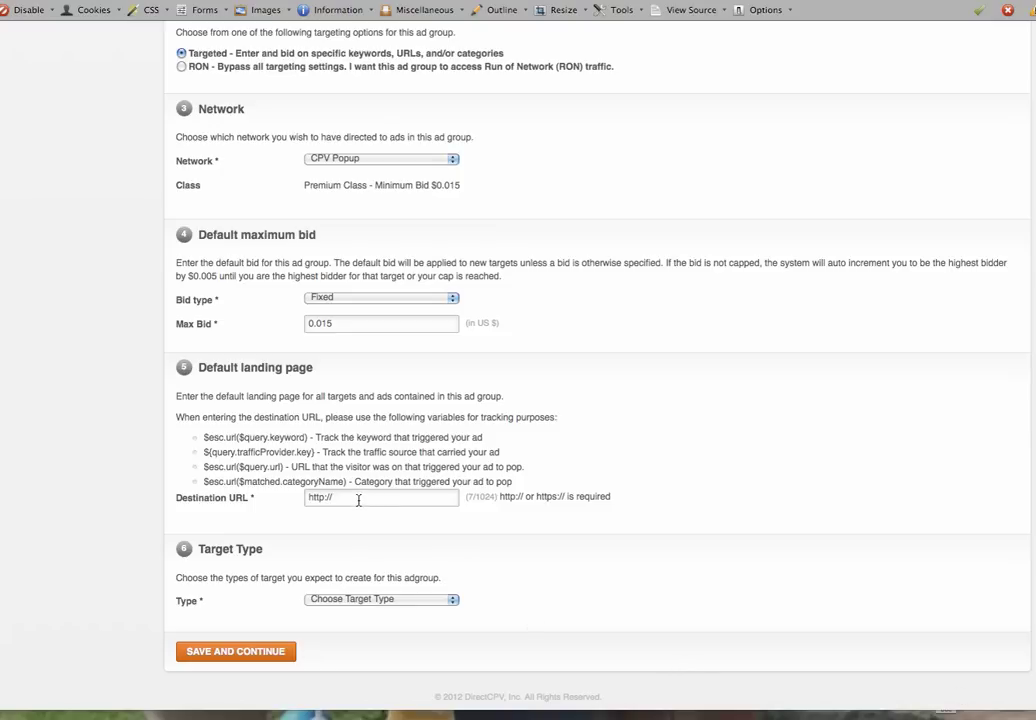
left_click_drag(358, 498, 272, 489)
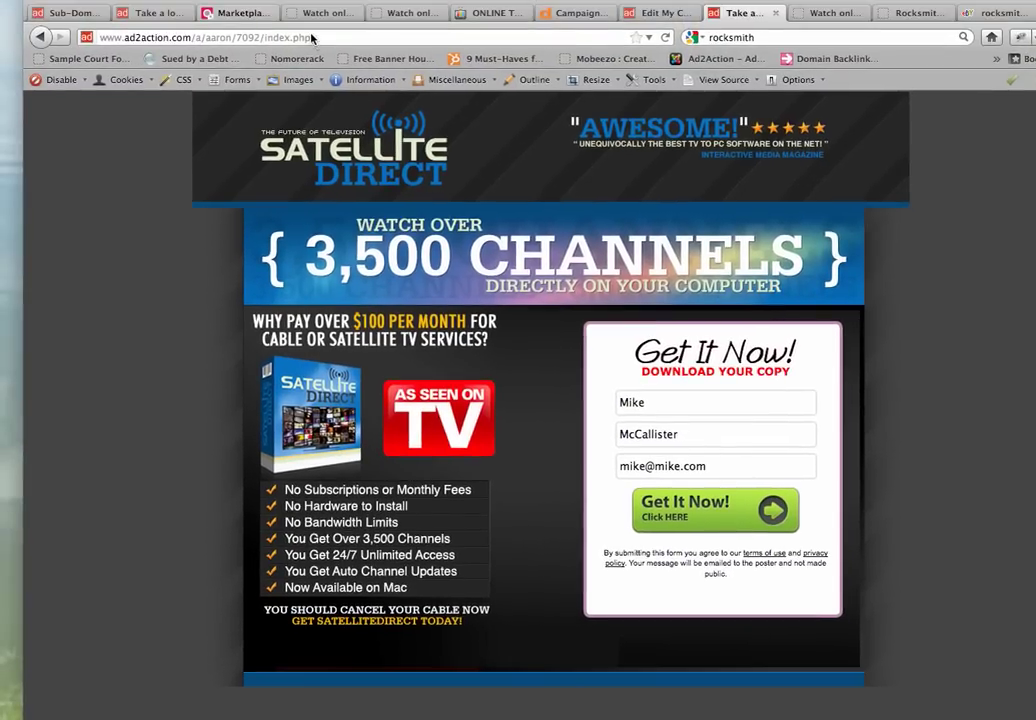
Select the Satellite Direct landing page's full URL in the address bar
left_click(222, 41)
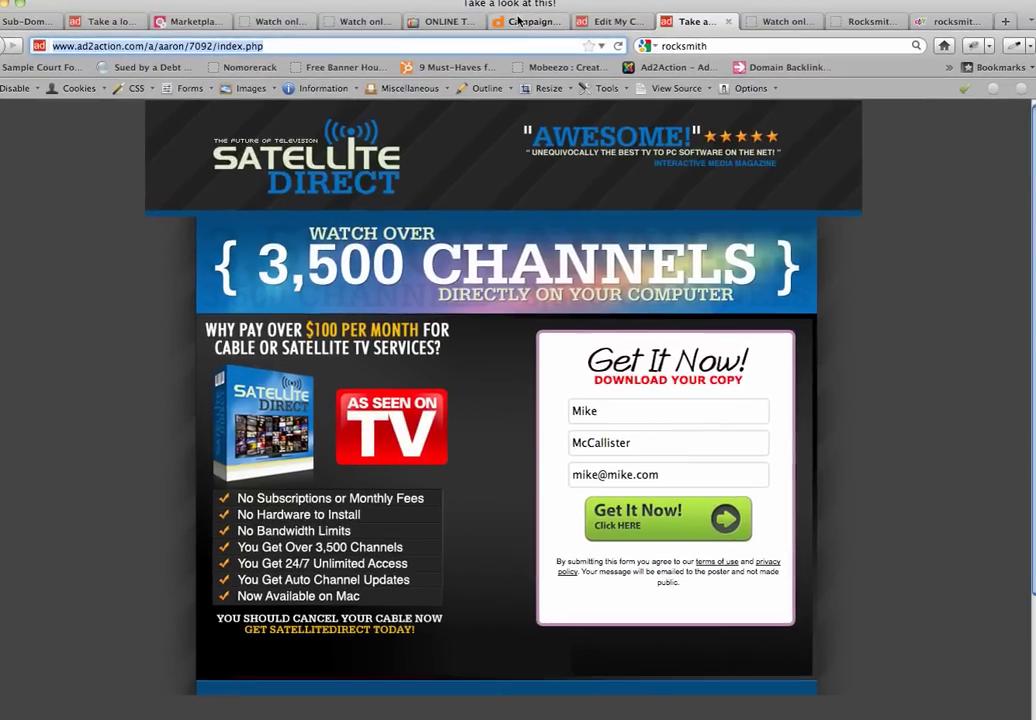
Use the ad2action landing page as the destination URL and set the target type to Url Type
left_click(528, 10)
left_click(341, 575)
key("Down")
key("Return")
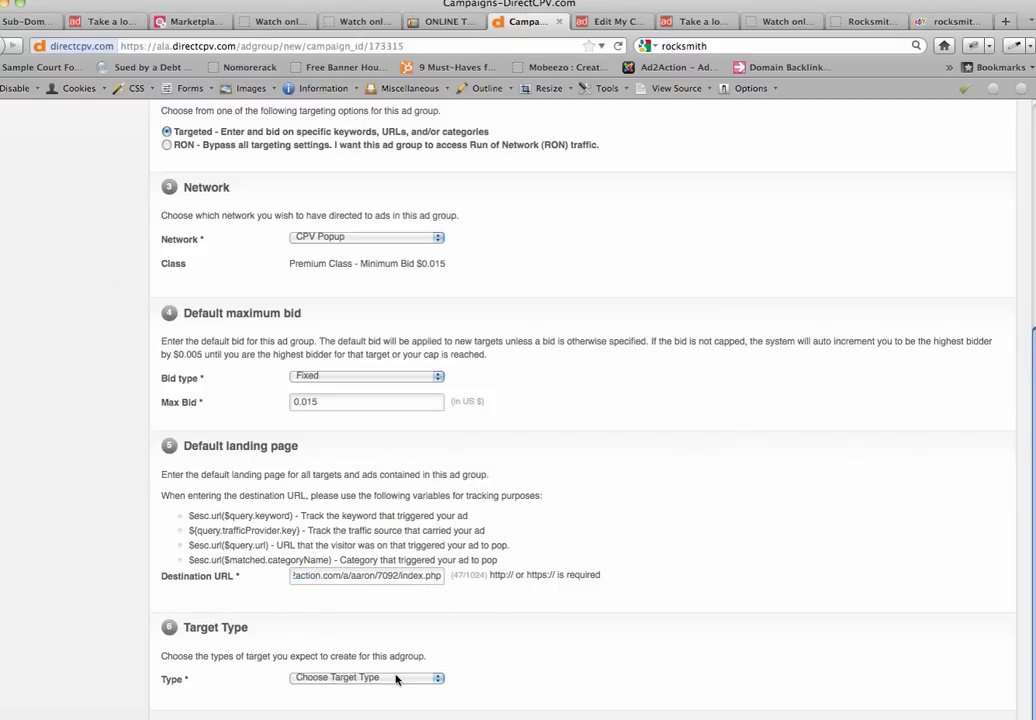
left_click(394, 679)
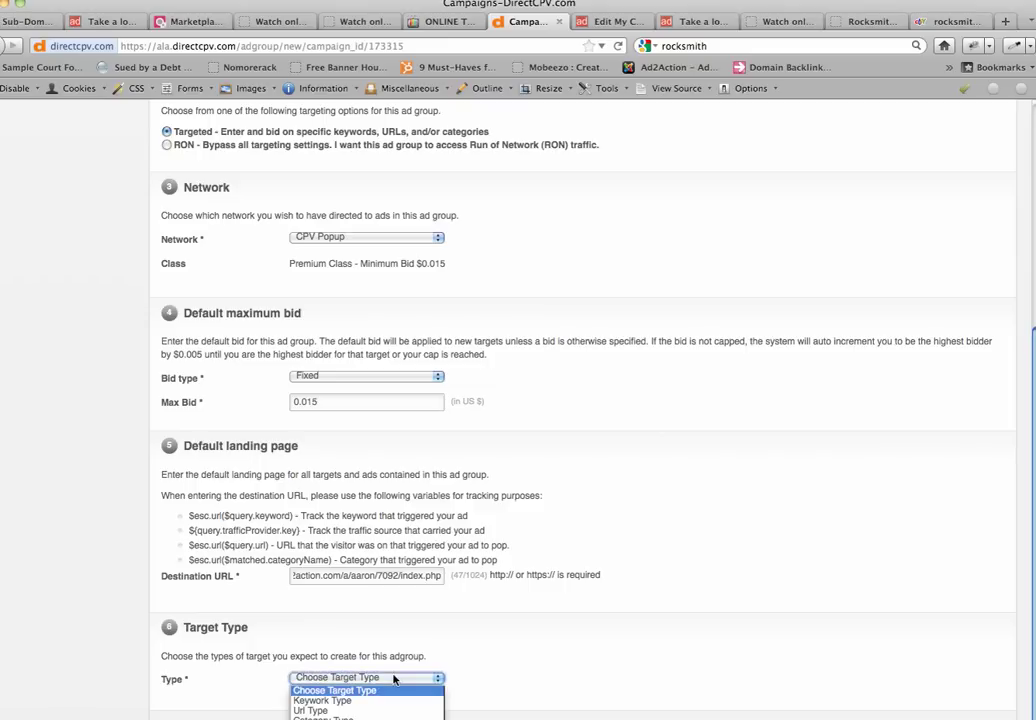
left_click(339, 711)
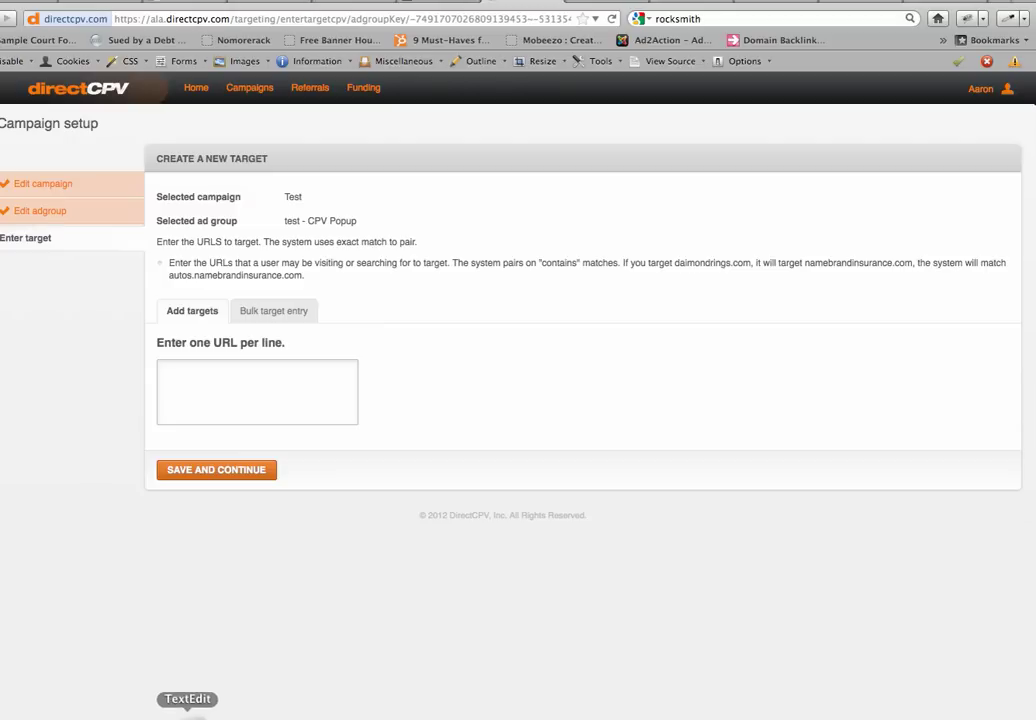
Copy the URL list from urls-12.txt, paste it into the target URL box, and save
left_click(185, 712)
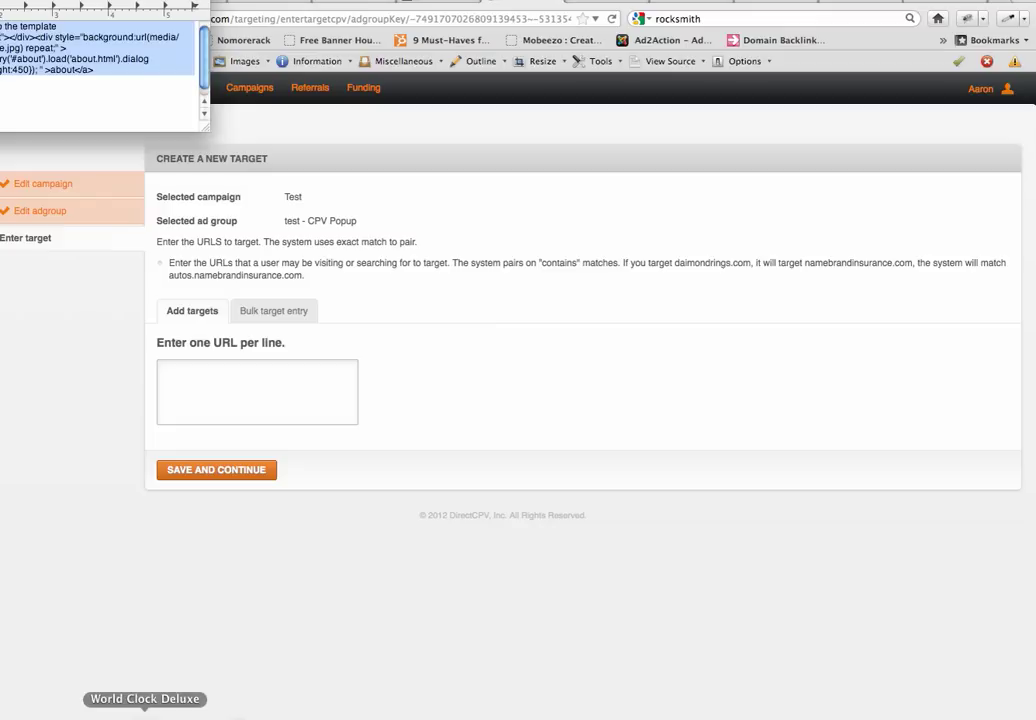
left_click(620, 449)
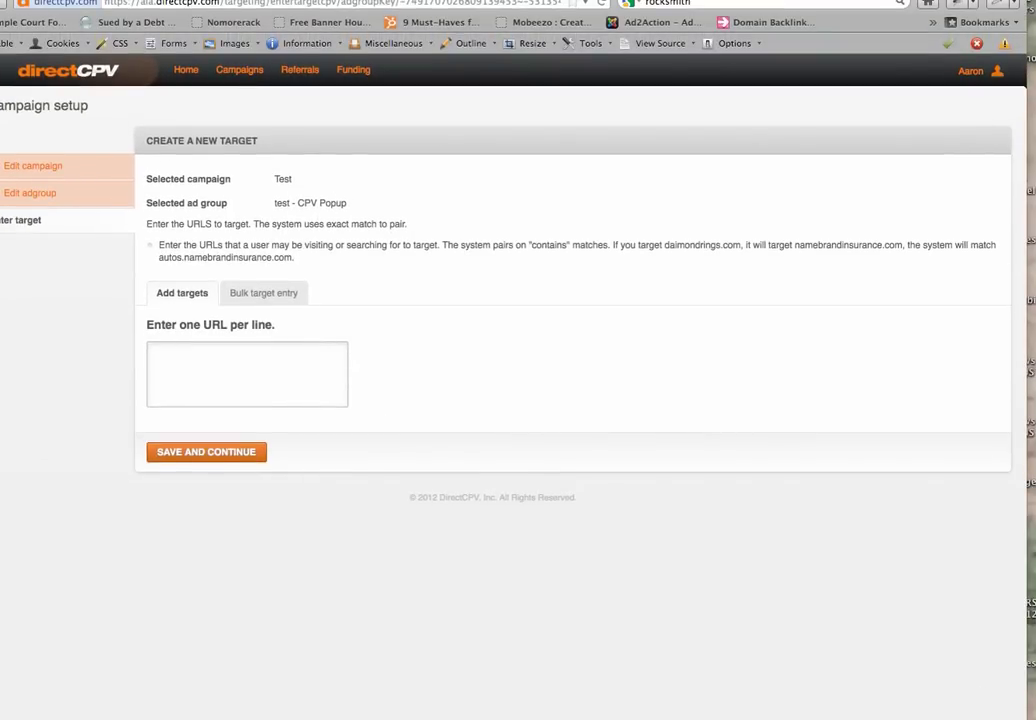
left_click(909, 646)
key("super+a")
left_click(310, 319)
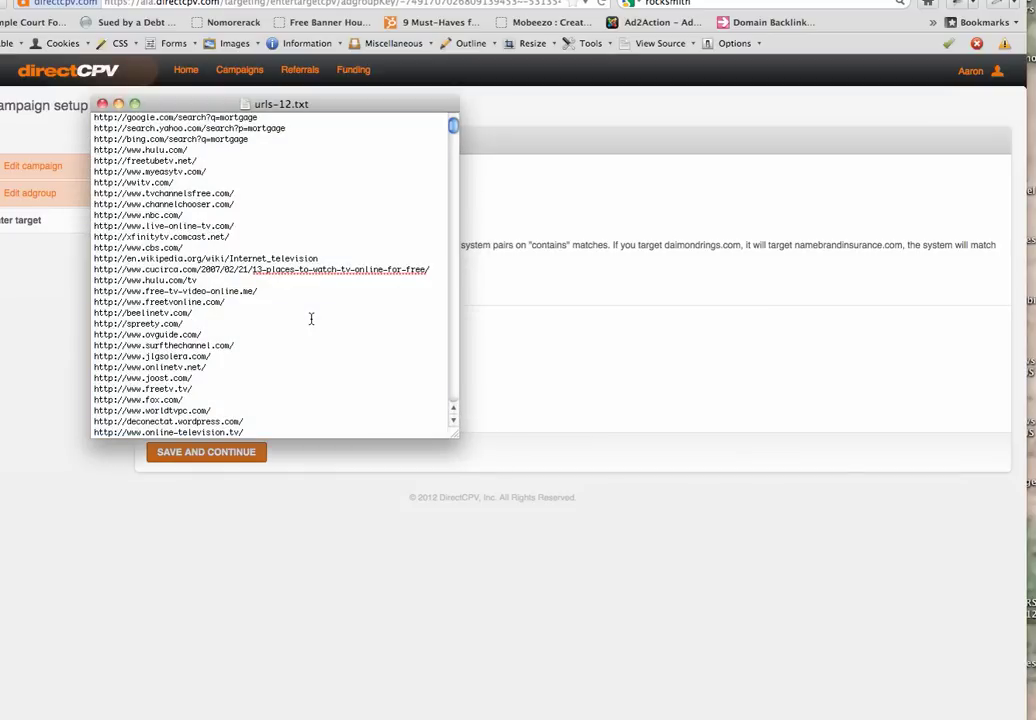
key("super+a")
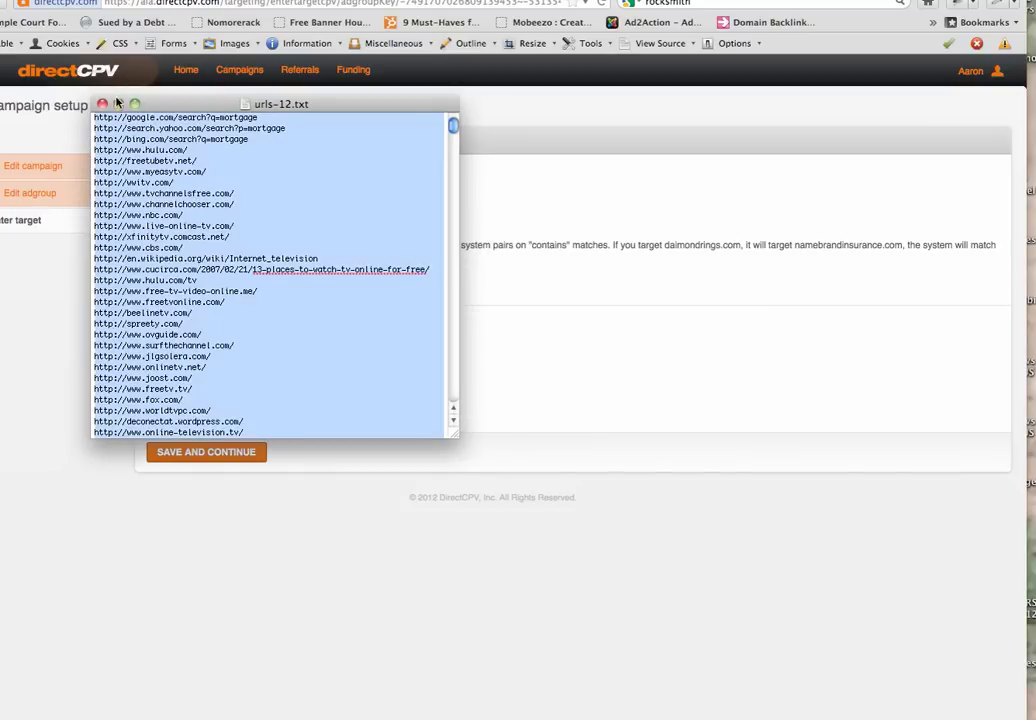
left_click(118, 104)
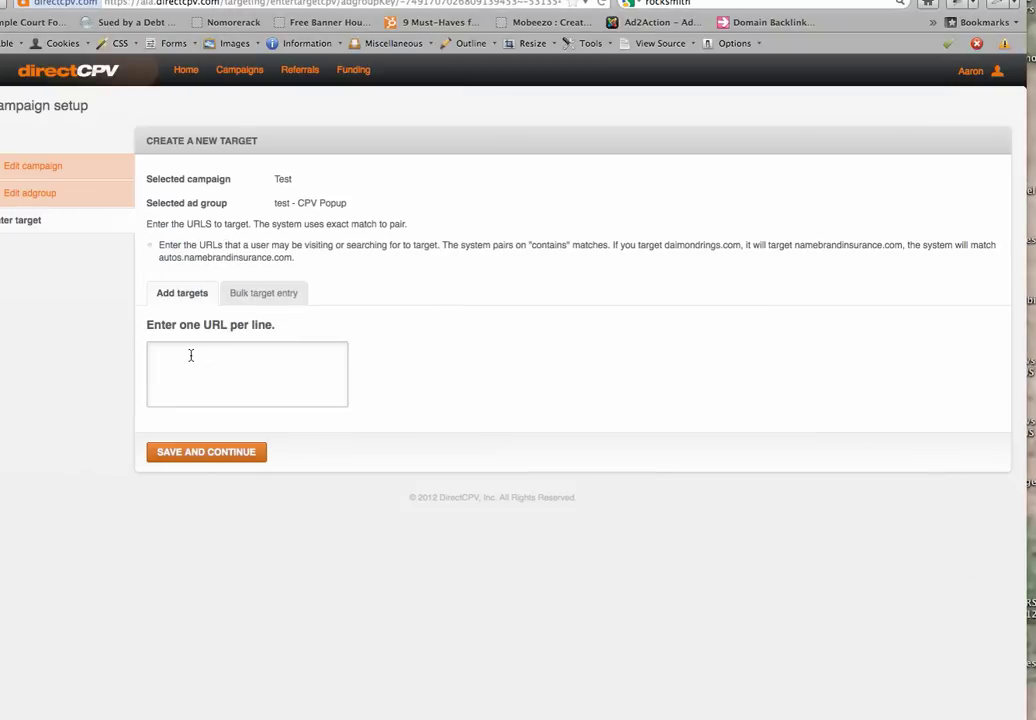
left_click(190, 355)
key("super+v")
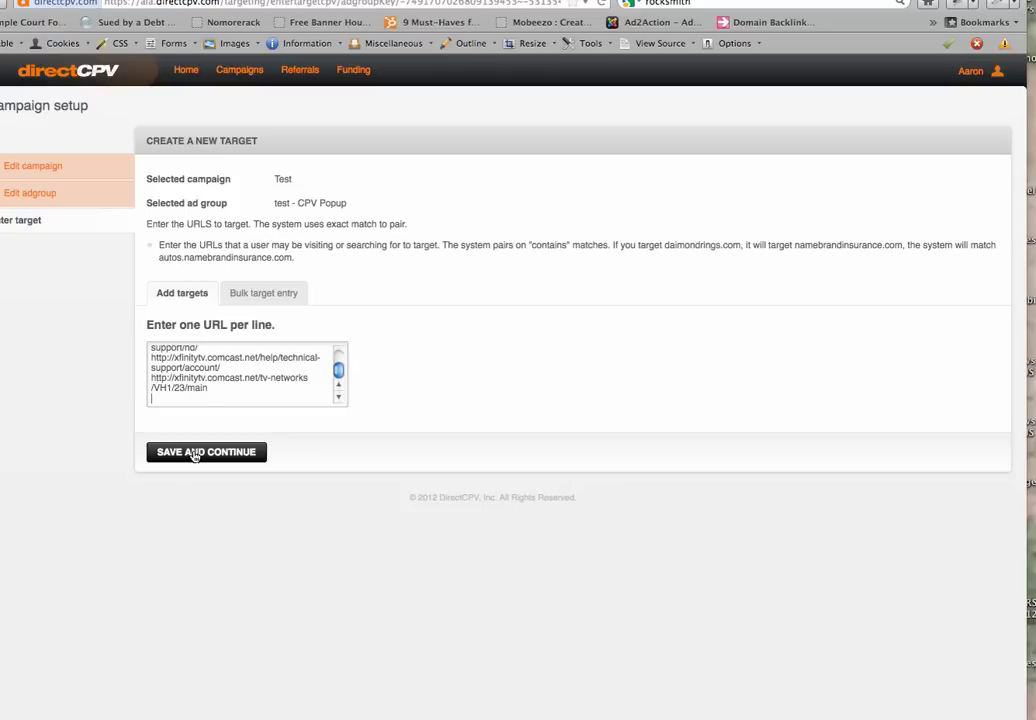
left_click(194, 456)
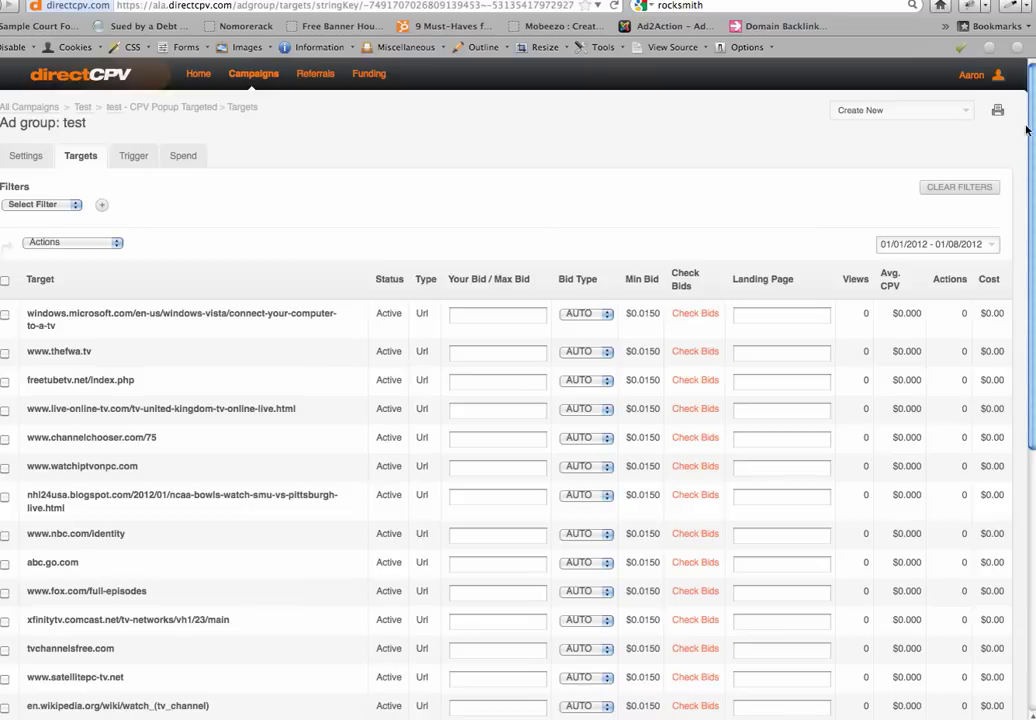
scroll(1031, 280, "down", 5)
scroll(1033, 352, "down", 3)
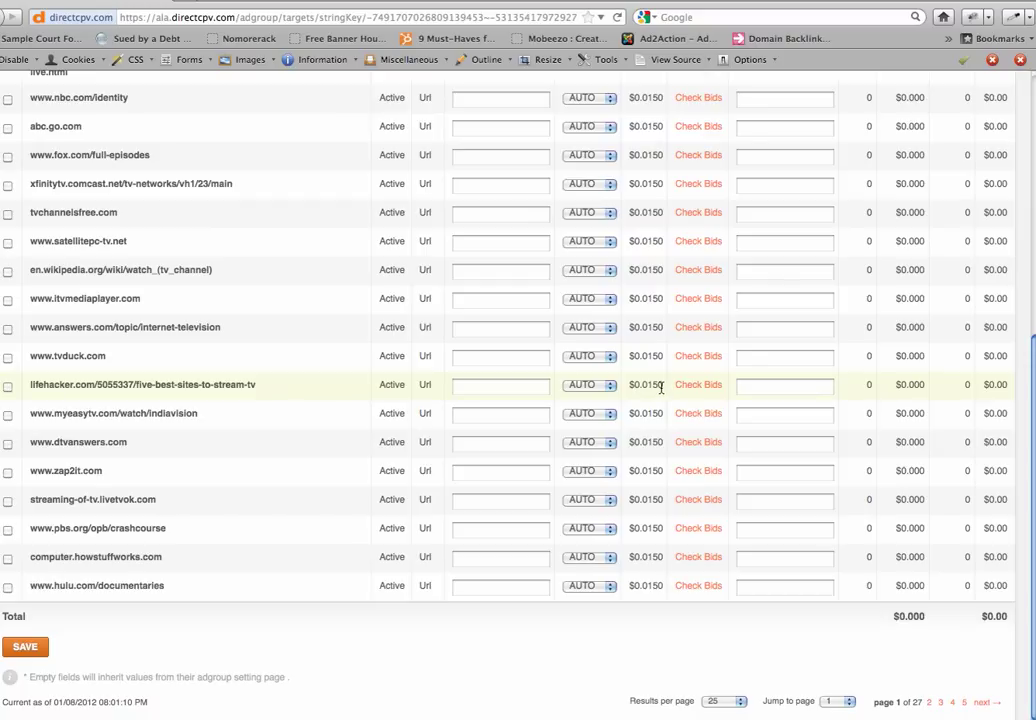
double_click(652, 385)
left_click(694, 386)
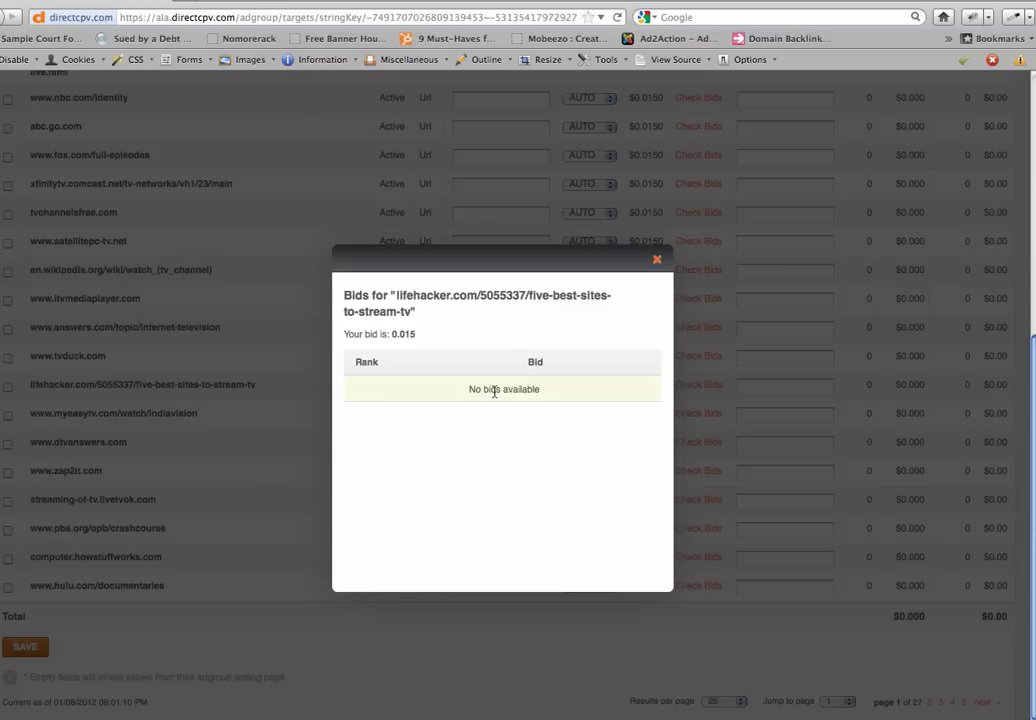
left_click_drag(419, 338, 340, 337)
left_click(656, 261)
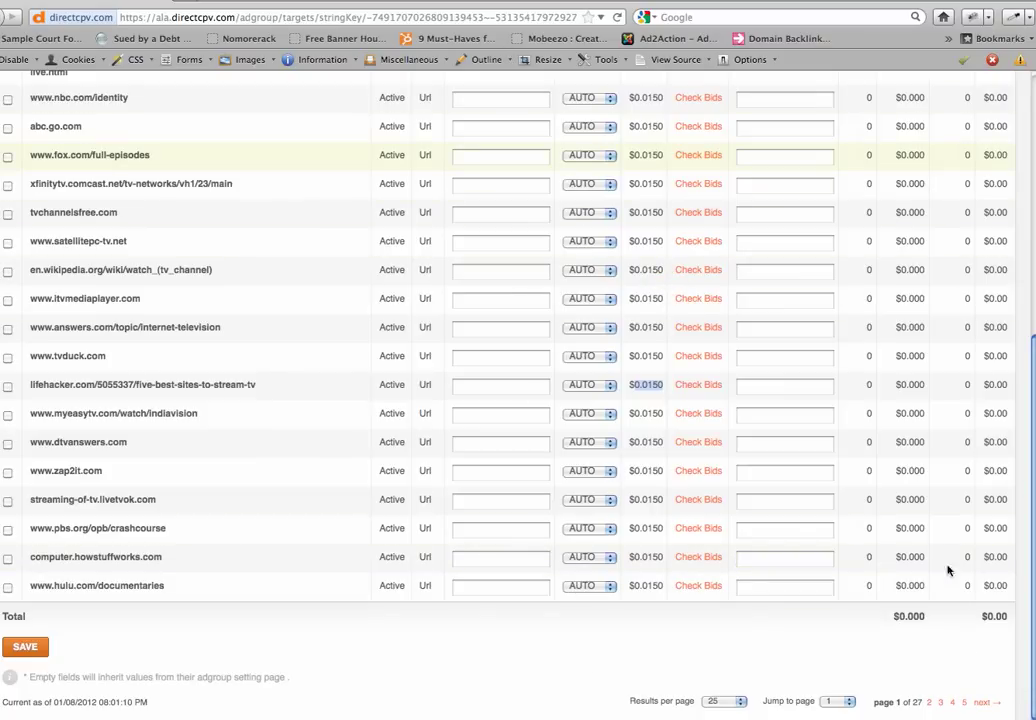
scroll(860, 567, "up", 10)
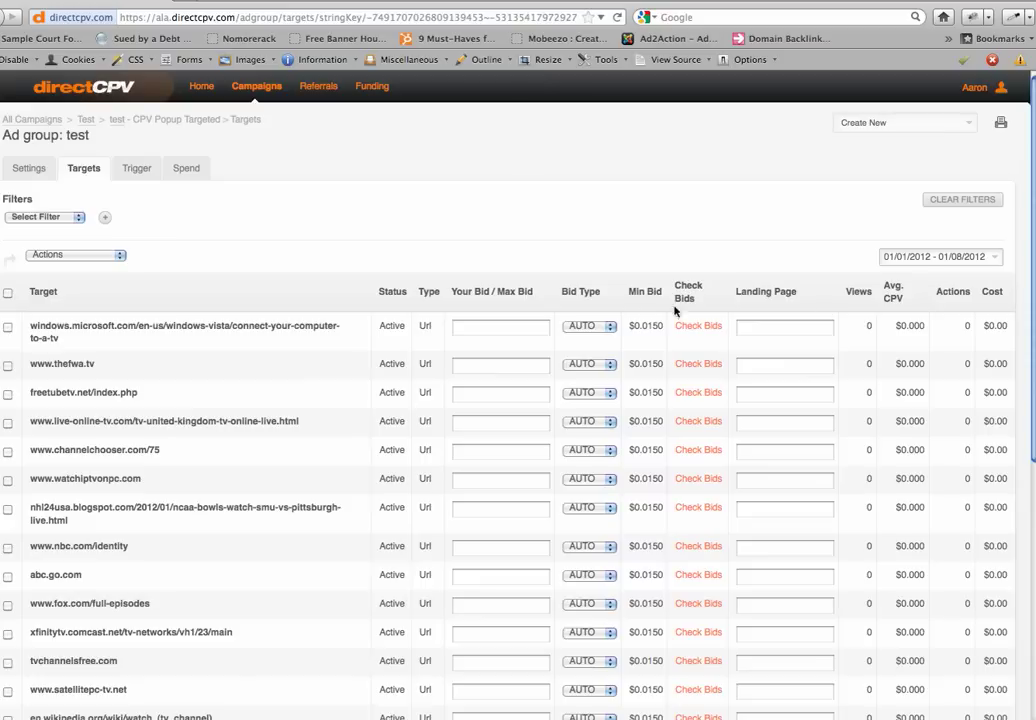
left_click(799, 328)
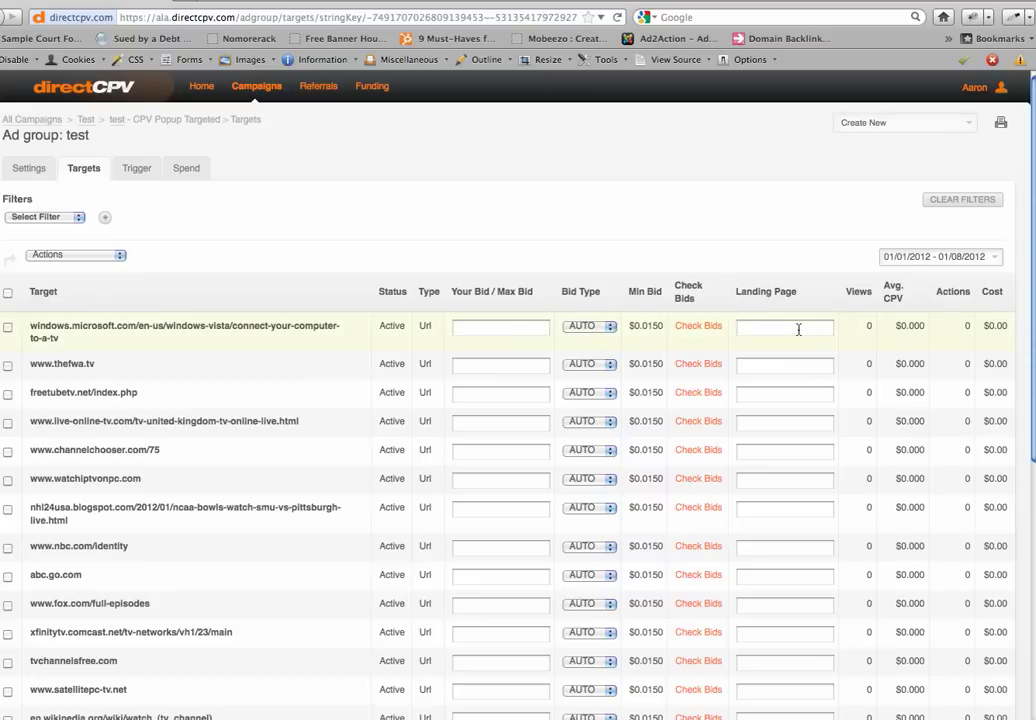
left_click(504, 328)
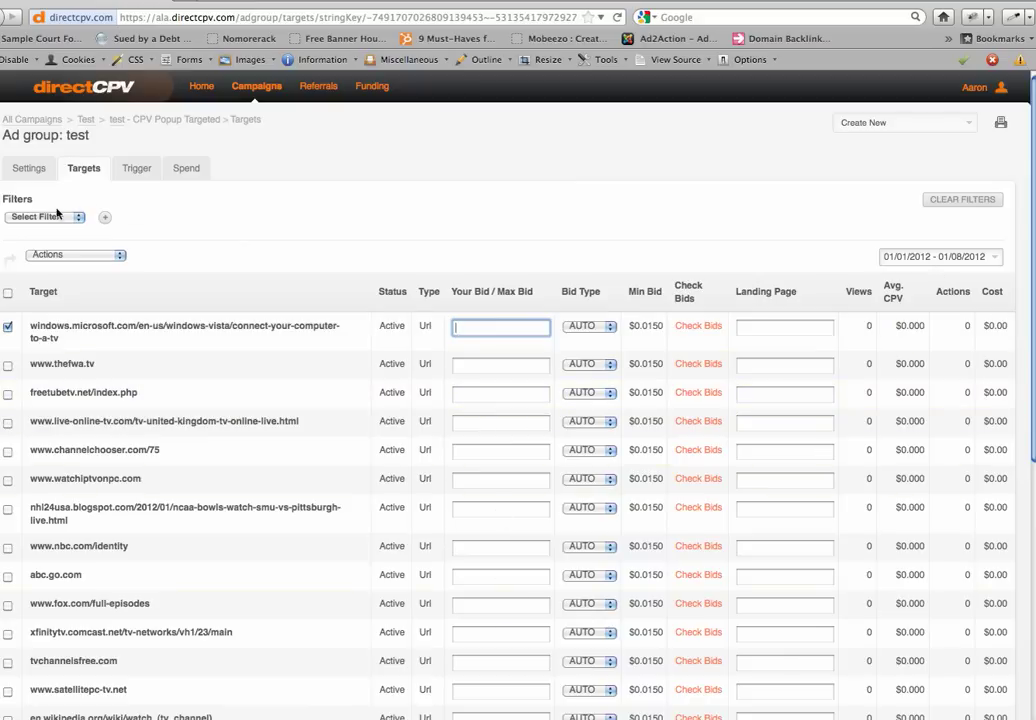
left_click(206, 88)
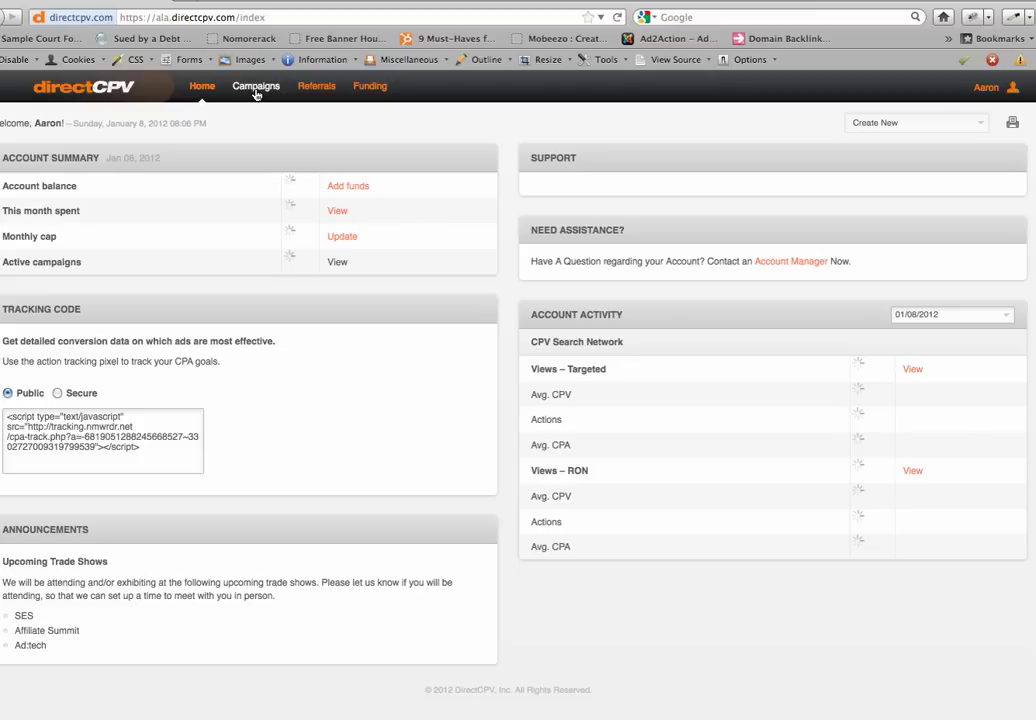
Show the All Campaigns list from the Campaigns navigation link
left_click(256, 89)
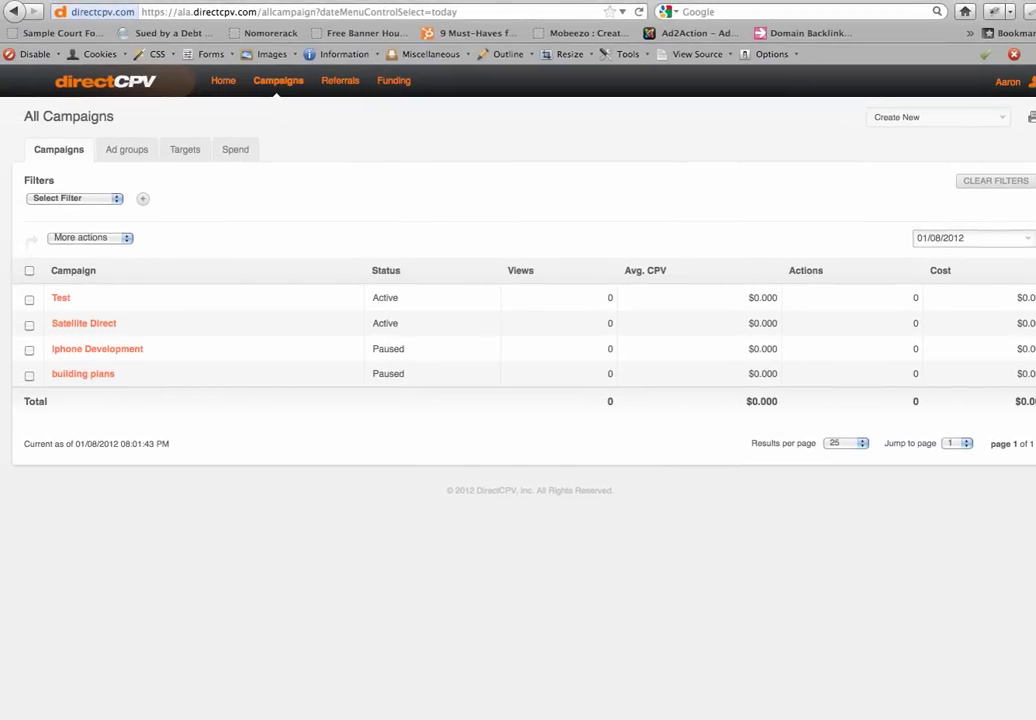
mouse_move(1035, 716)
left_mouse_down()
mouse_move(1017, 708)
mouse_move(1030, 712)
left_mouse_up()
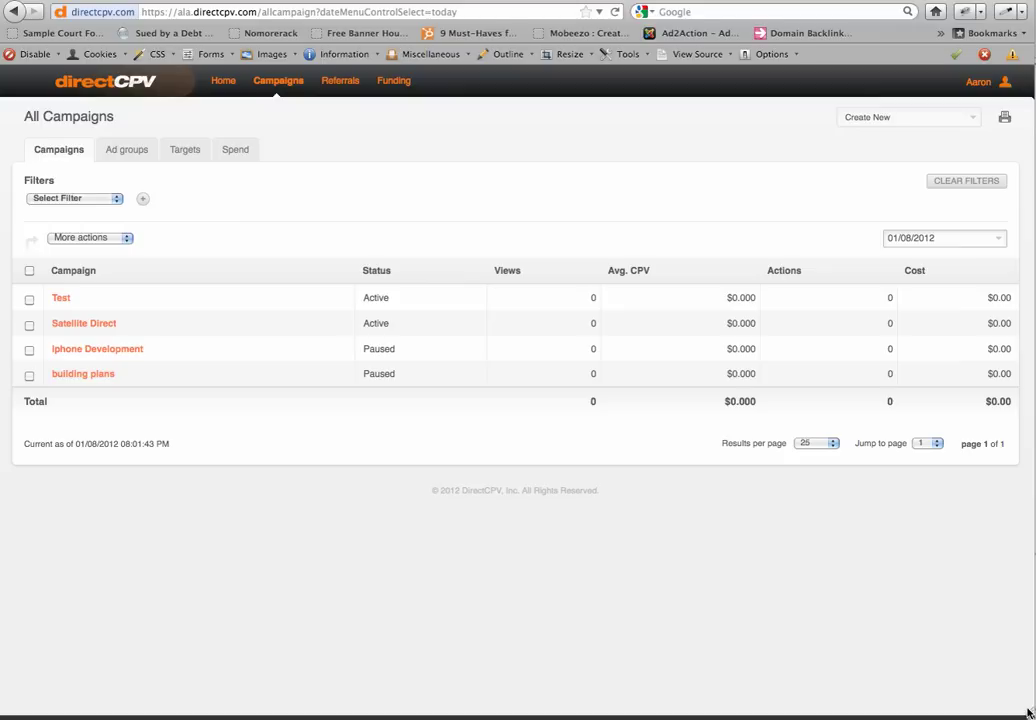
left_click_drag(1030, 712, 1035, 719)
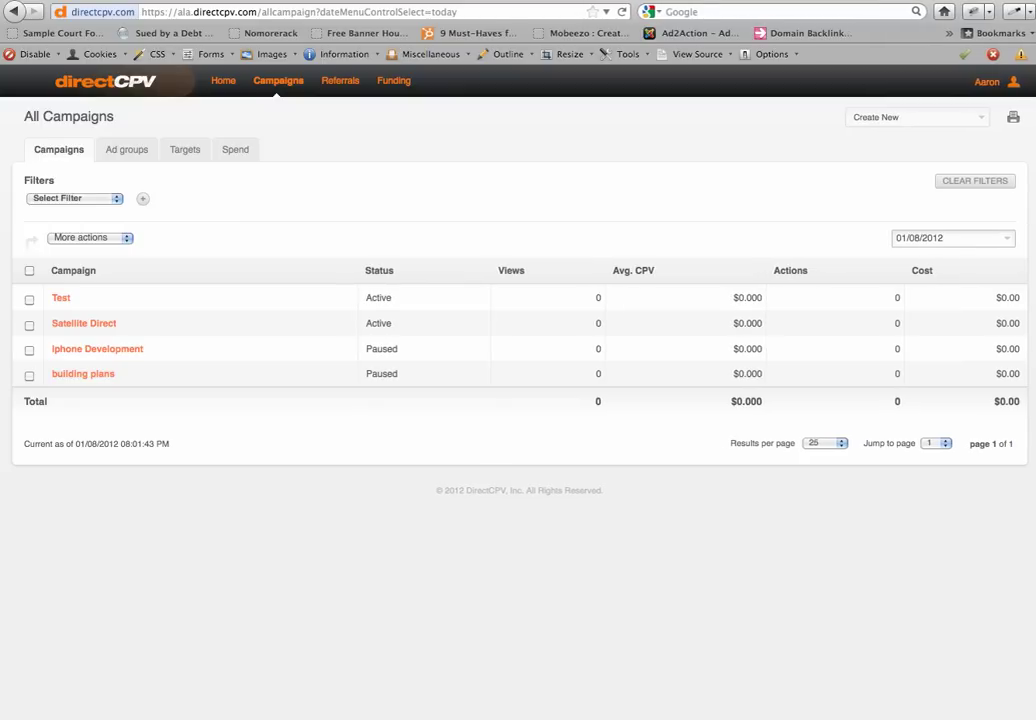